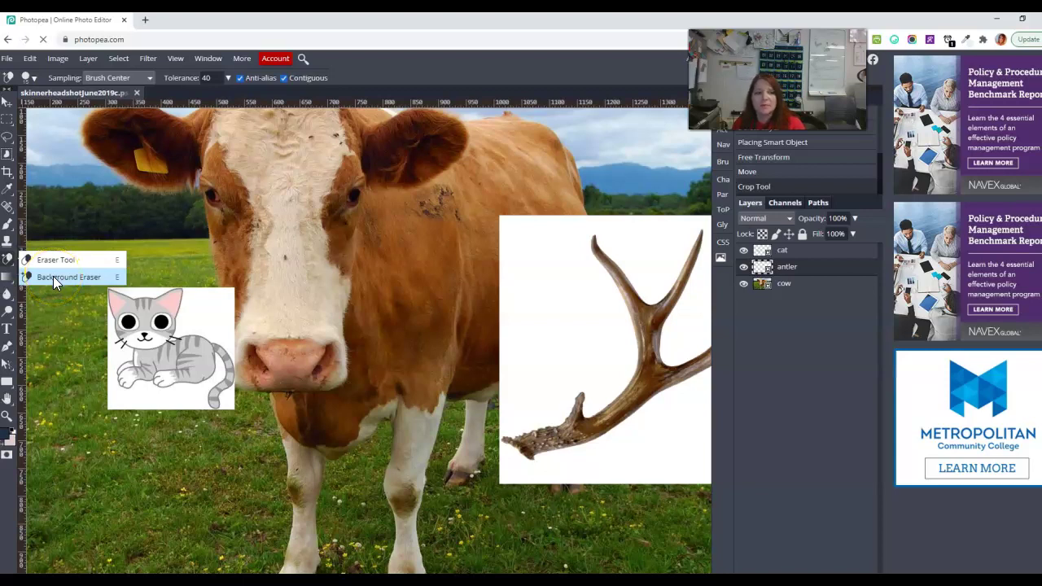
Step: Activate the Background Eraser with Brush Center sampling for working on the cat image
left_click(52, 277)
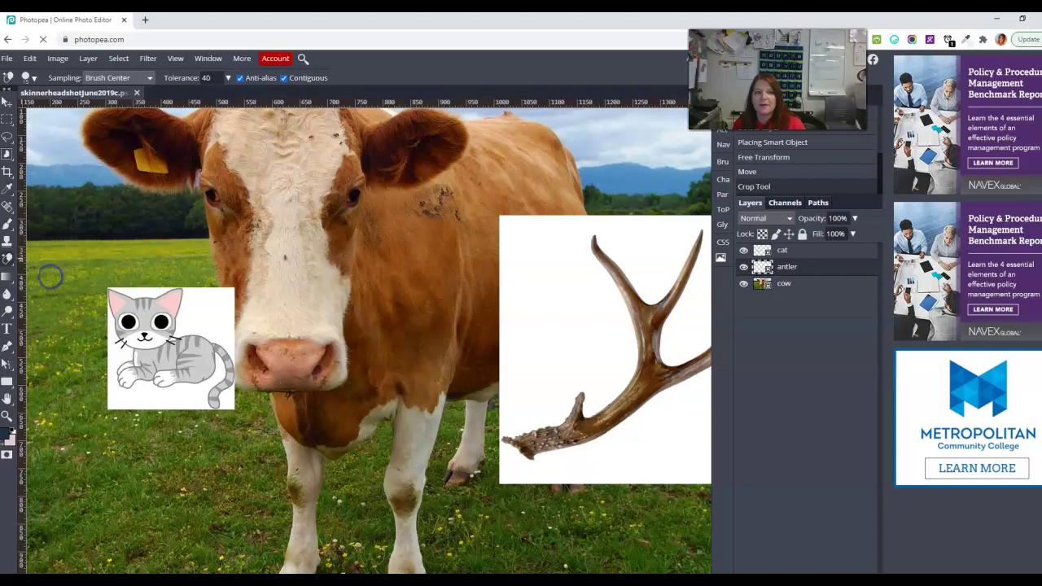
left_click(117, 80)
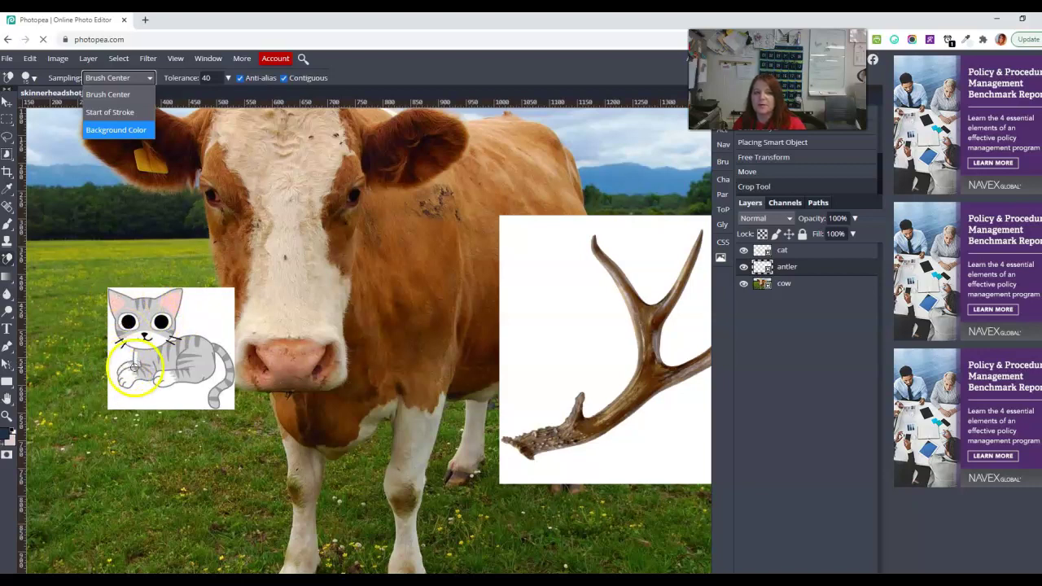
left_click(113, 96)
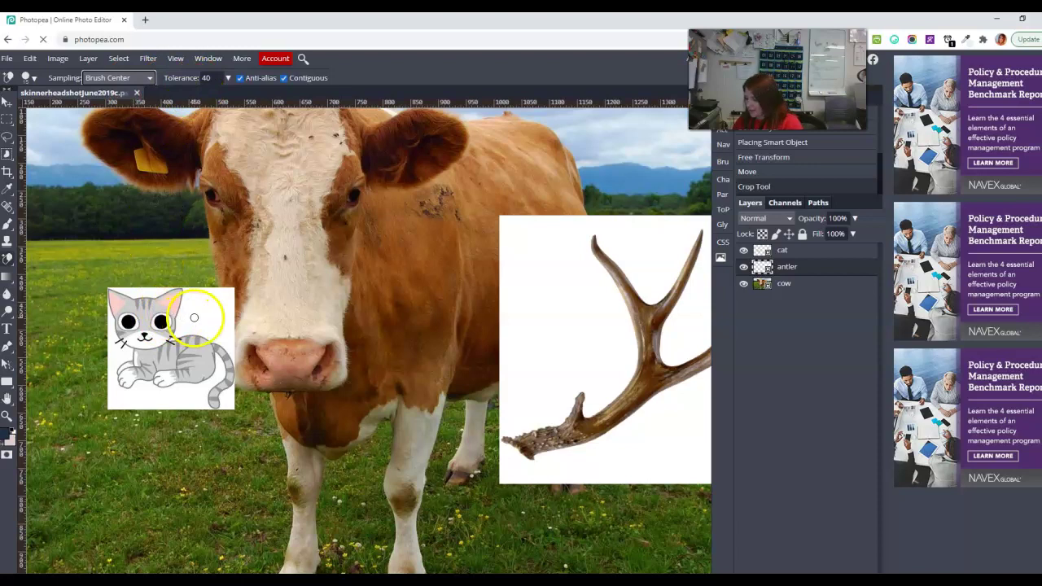
key("ctrl+plus")
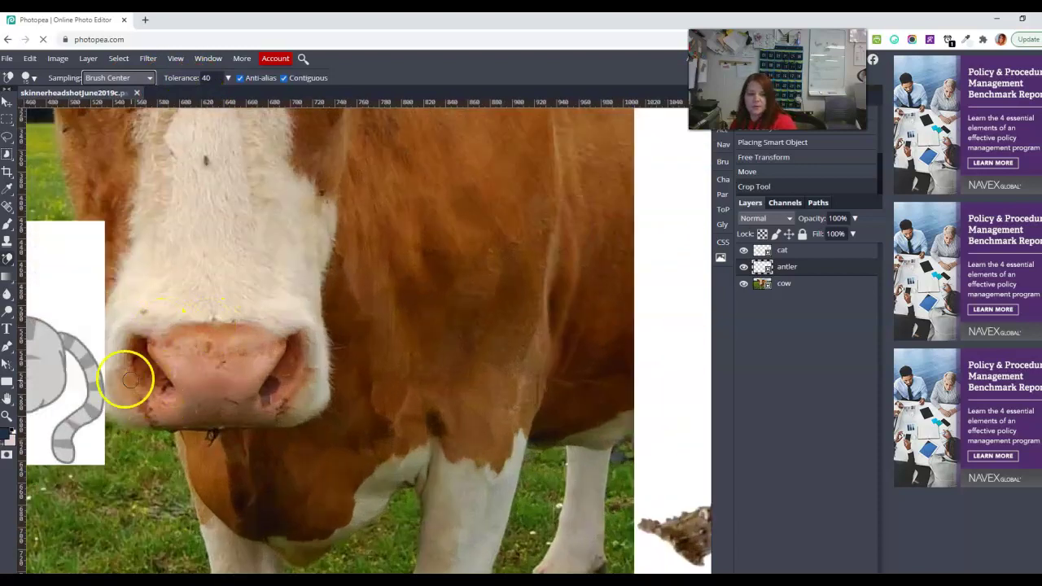
left_click(445, 71)
left_click_drag(155, 279, 412, 236)
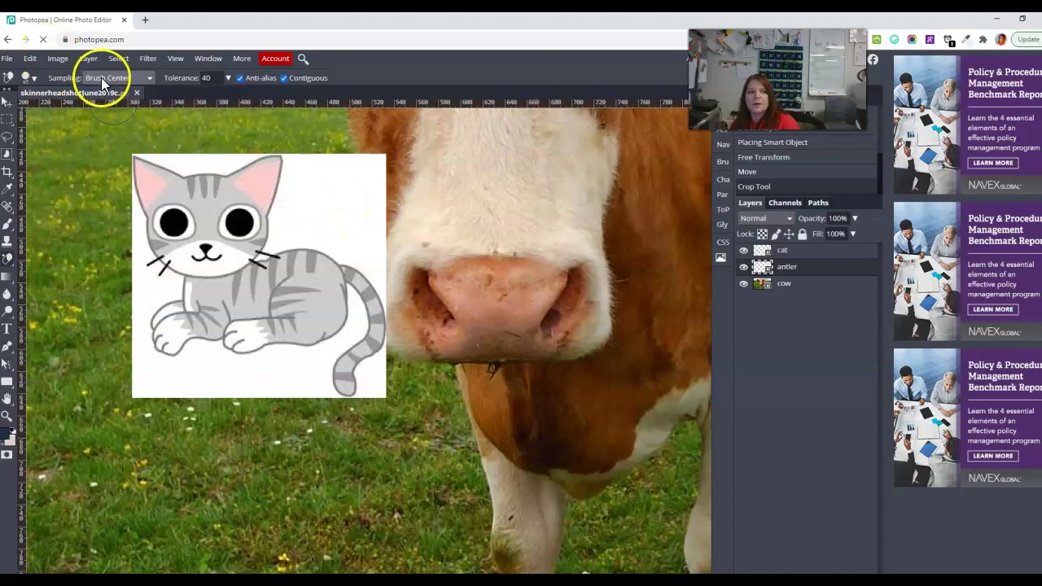
Step: Rasterize the antler and cat smart object layers
left_click(161, 156)
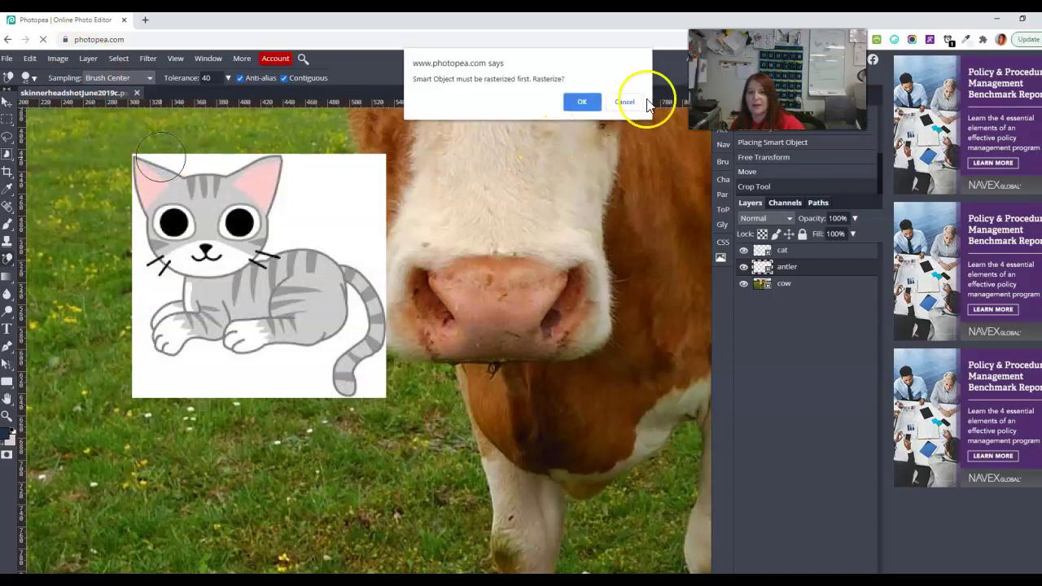
left_click(585, 102)
right_click(810, 269)
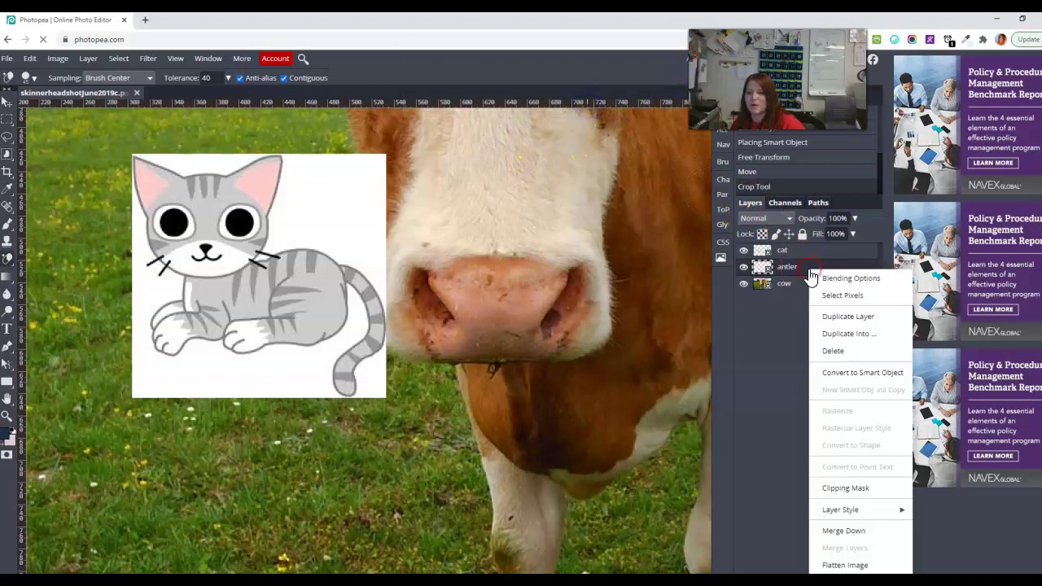
right_click(765, 273)
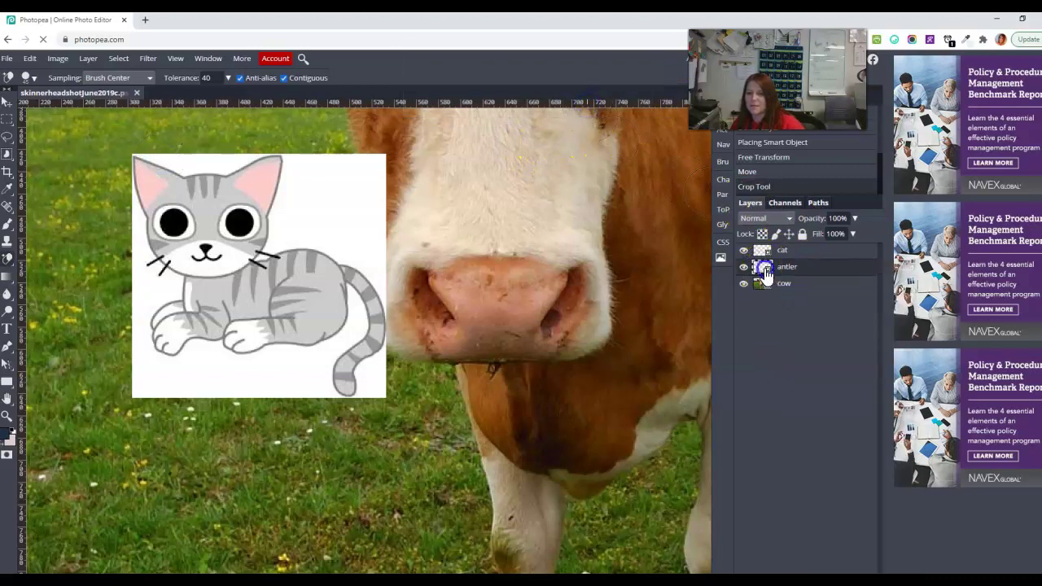
right_click(814, 254)
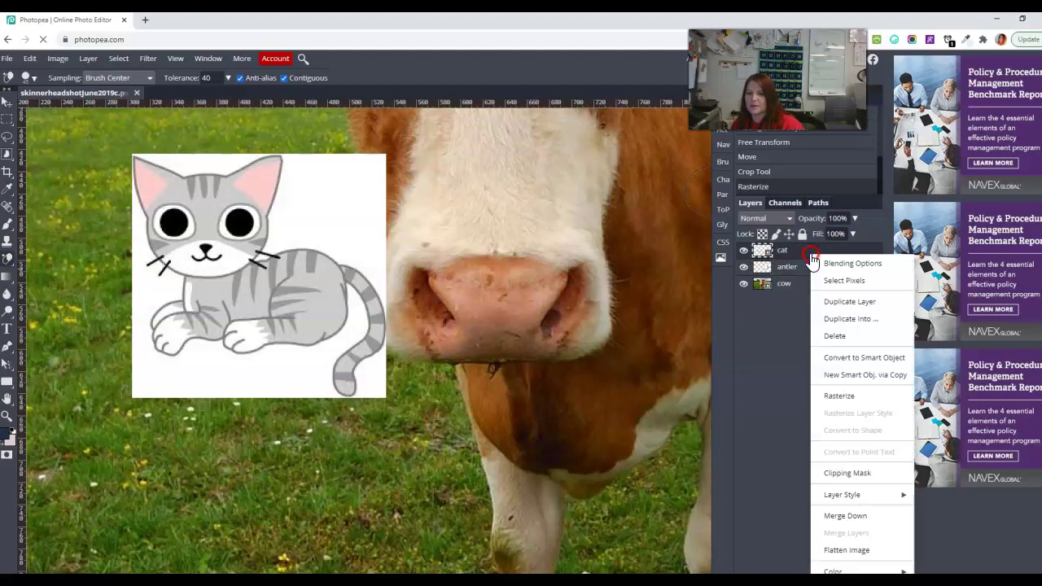
left_click(840, 396)
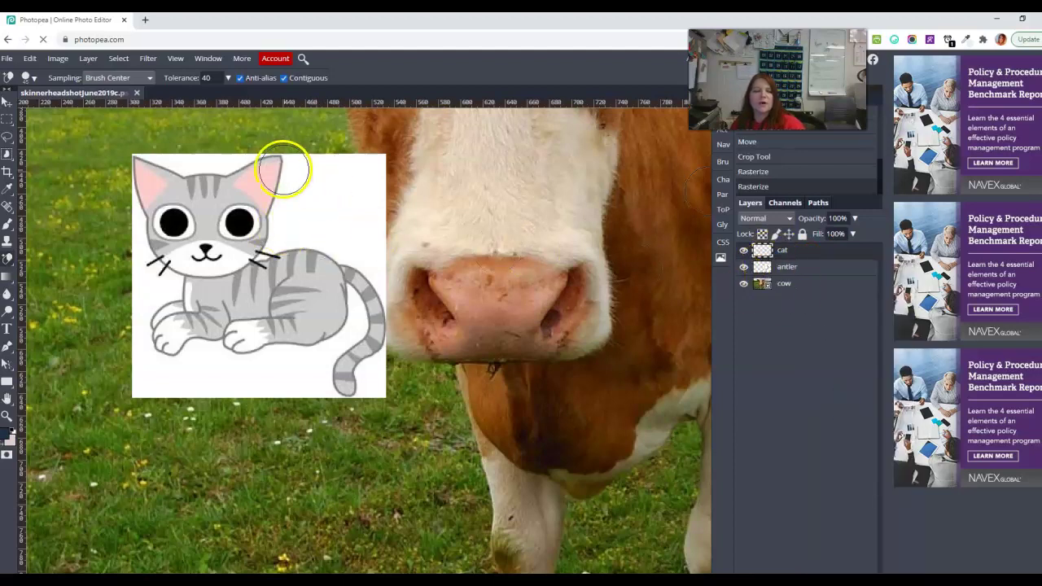
Step: Erase the white background around the cat's head, whiskers and front paws with the Background Eraser
left_click(184, 165)
mouse_move(184, 165)
left_mouse_down()
mouse_move(228, 165)
mouse_move(150, 155)
left_mouse_up()
left_click(133, 209)
mouse_move(122, 205)
left_mouse_down()
mouse_move(135, 250)
mouse_move(121, 186)
mouse_move(133, 174)
mouse_move(132, 186)
left_mouse_up()
left_click(153, 277)
mouse_move(153, 277)
left_mouse_down()
mouse_move(163, 260)
mouse_move(148, 280)
left_mouse_up()
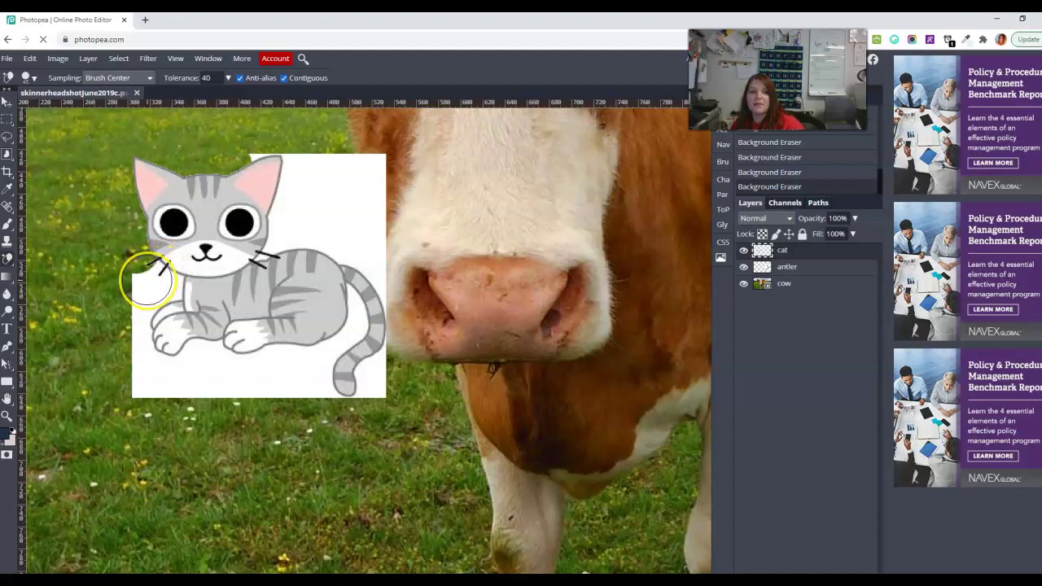
left_click(148, 280)
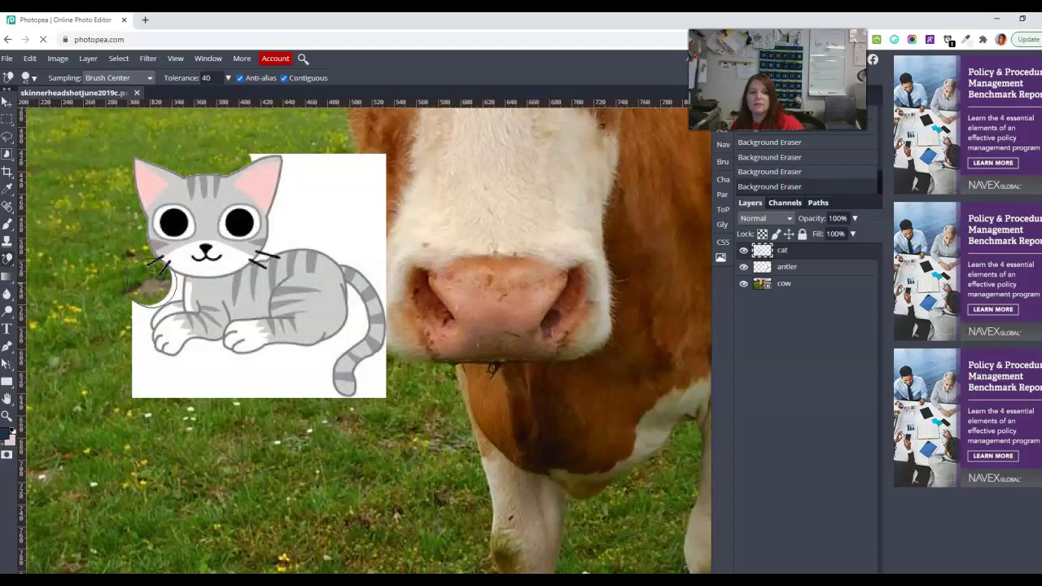
left_click_drag(168, 292, 128, 316)
mouse_move(120, 365)
left_mouse_down()
mouse_move(130, 344)
mouse_move(164, 379)
mouse_move(132, 403)
left_mouse_up()
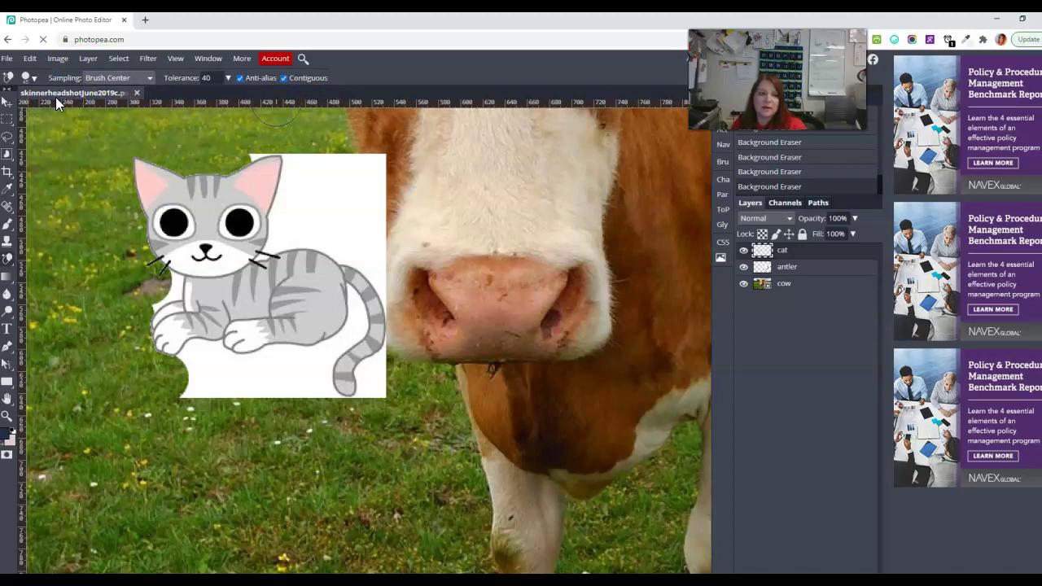
Step: Select the white area above the cat's back with the Magic Wand at tolerance 27 and delete it
right_click(7, 155)
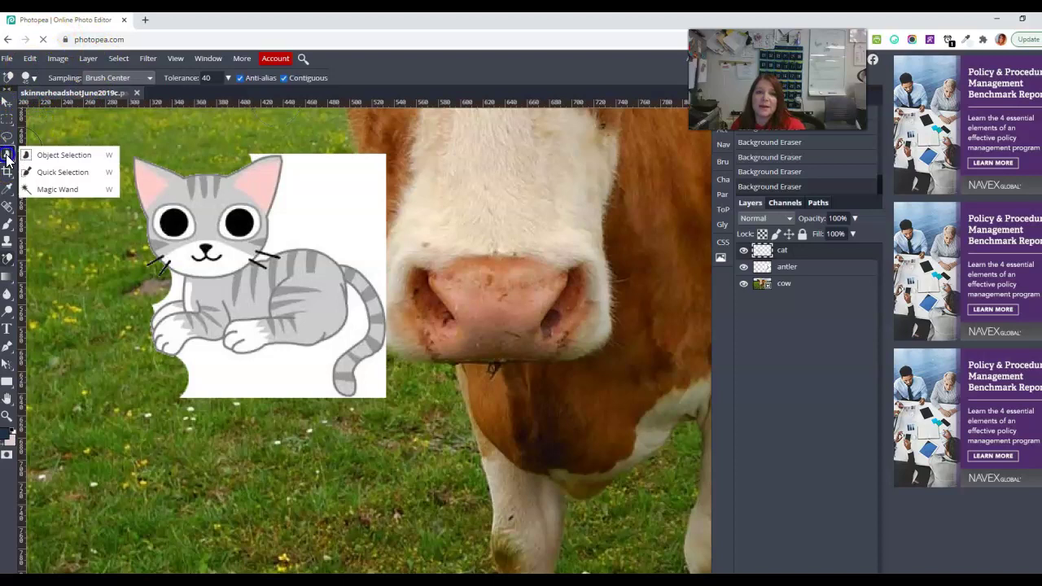
left_click(7, 157)
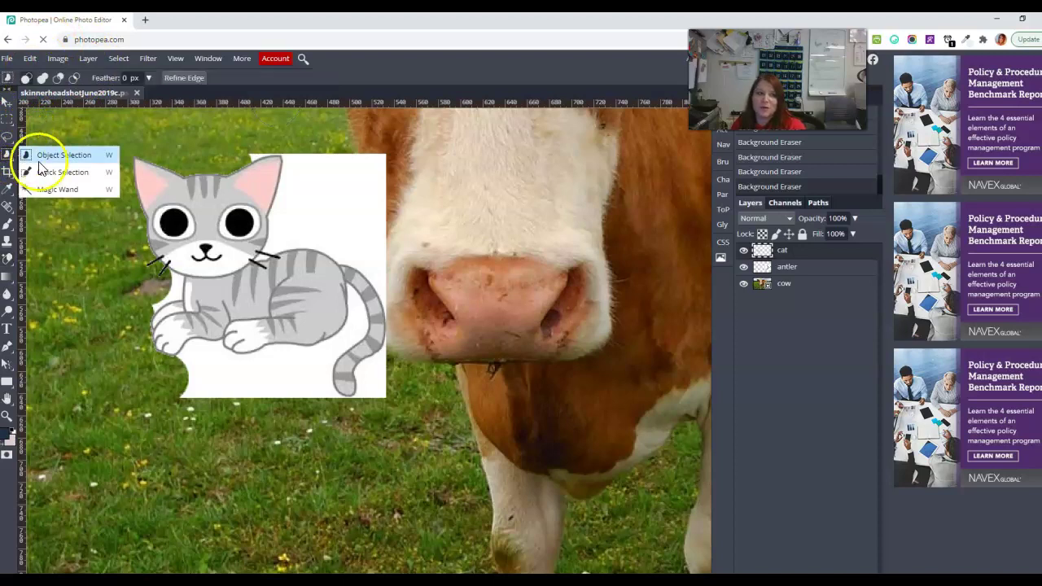
left_click(51, 188)
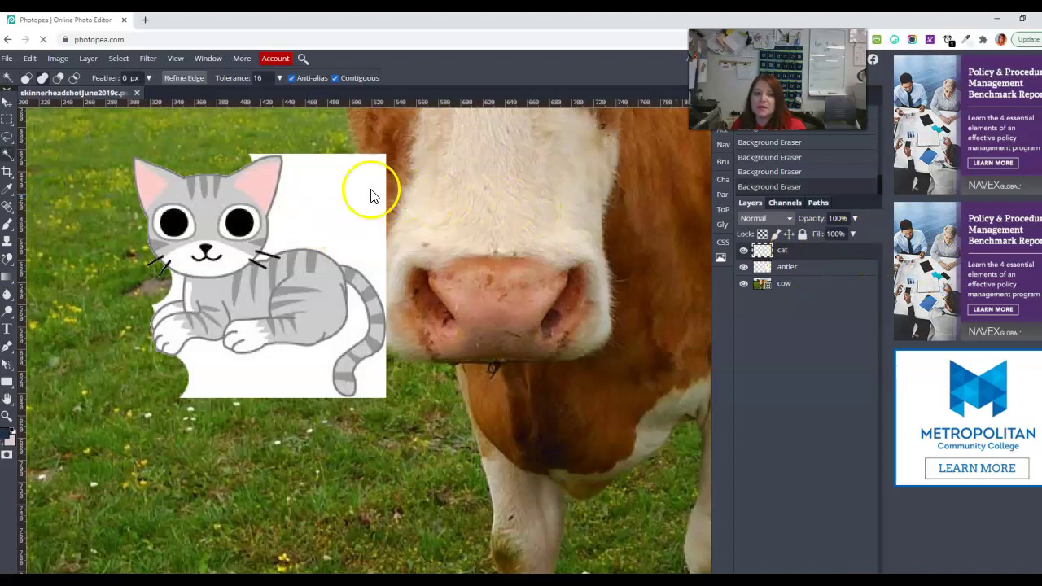
left_click_drag(236, 78, 244, 82)
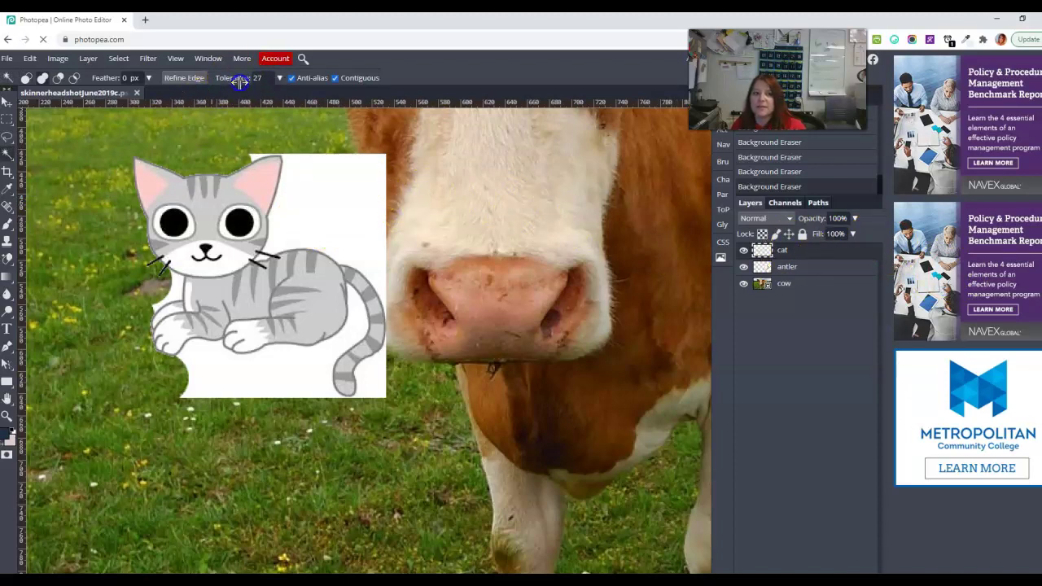
left_click(319, 206)
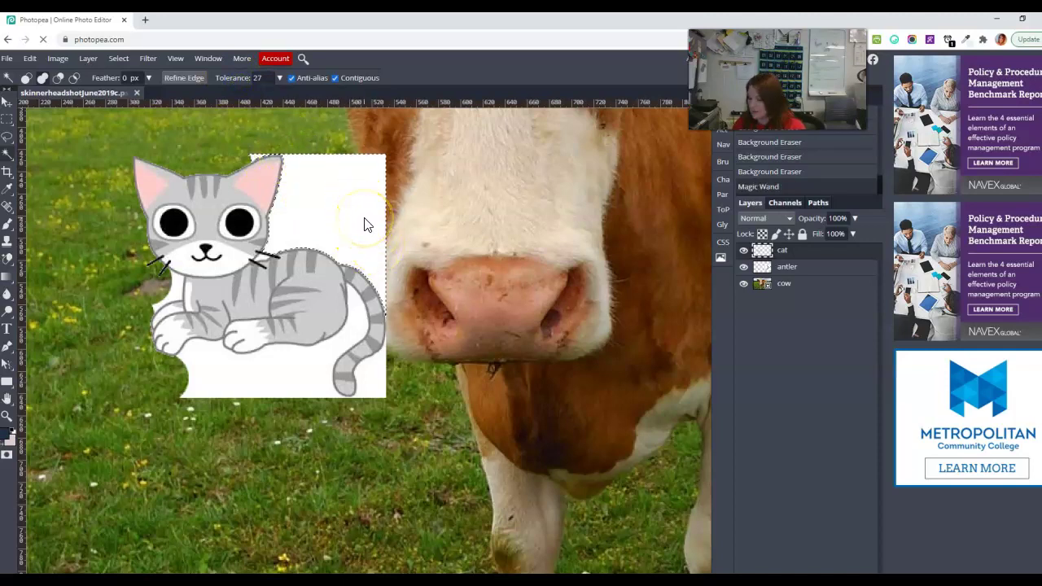
key("Delete")
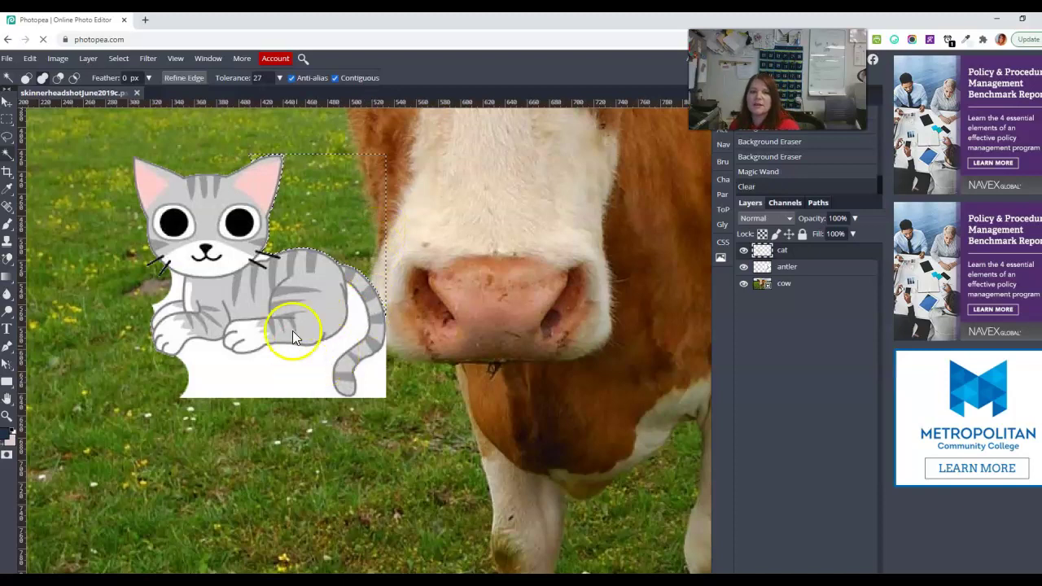
Step: Delete the white areas between the cat's whiskers and beneath its body and tail, and clear the selection
left_click(260, 258)
key("Delete")
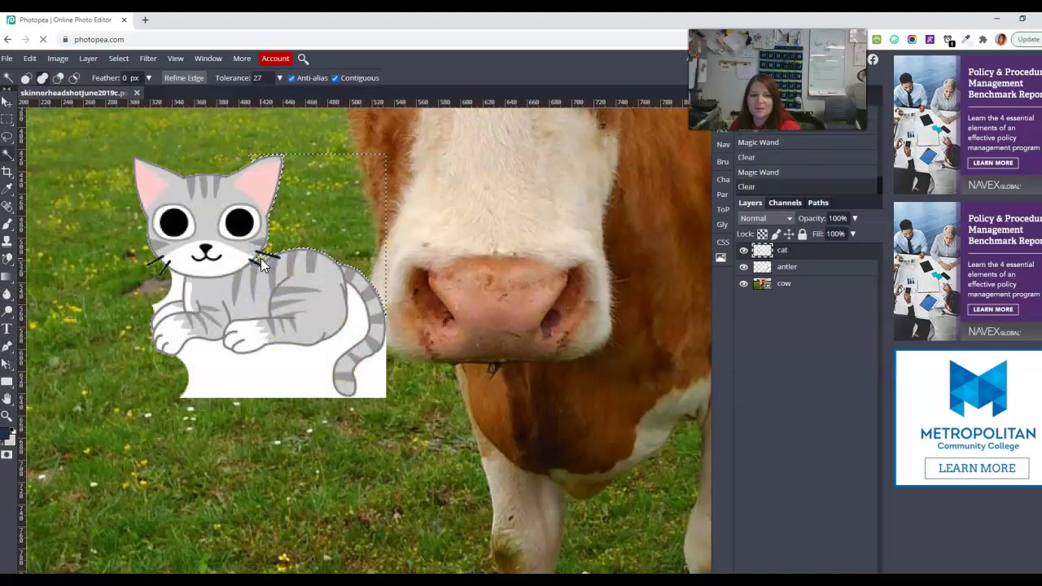
left_click(265, 393)
key("Delete")
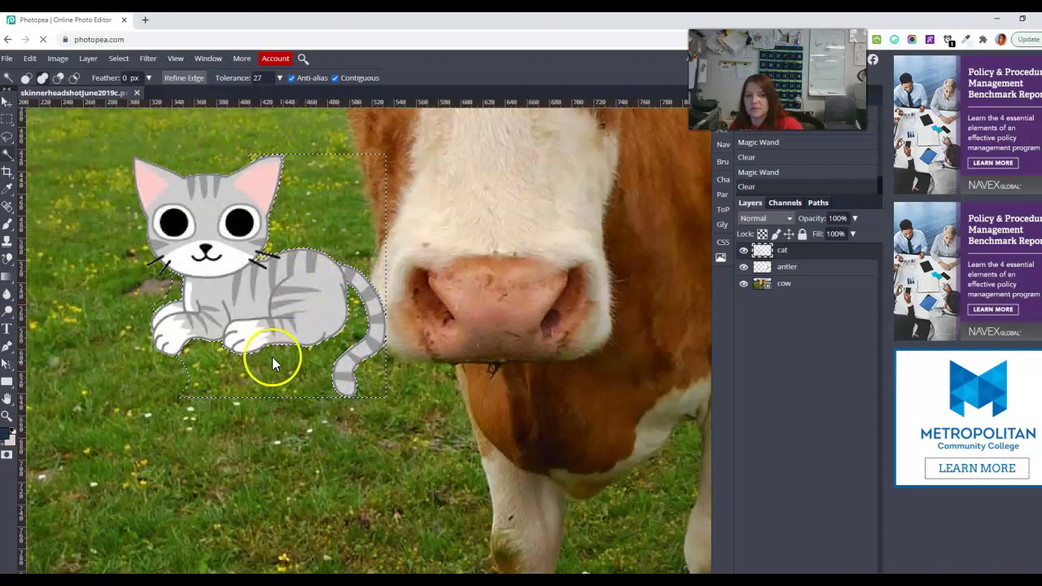
left_click(119, 58)
left_click(150, 94)
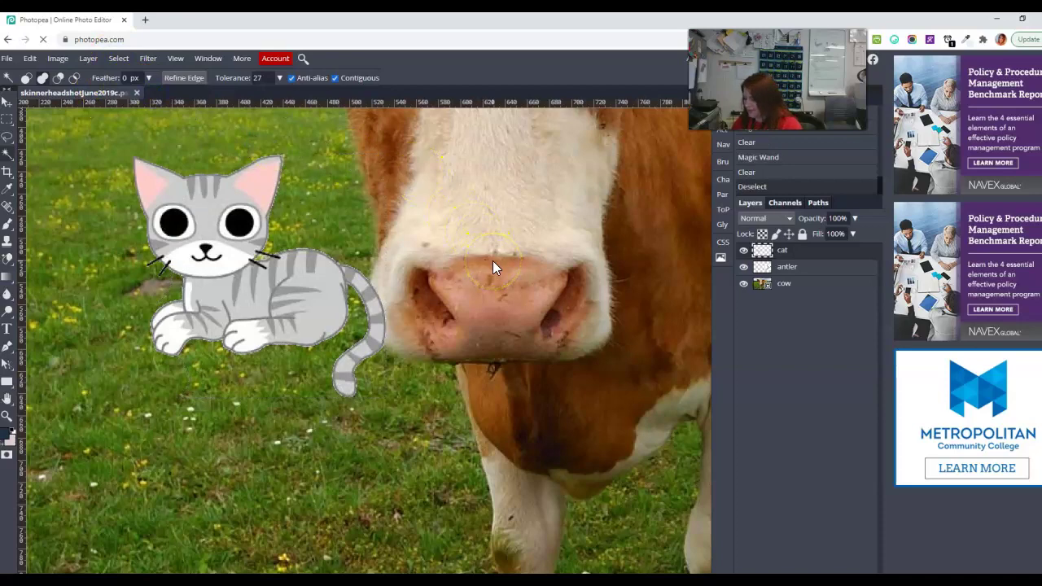
Step: Switch to the Background Eraser for the antler image and set its sampling to Background Color
key("ctrl+minus")
key("space")
left_click_drag(602, 278, 221, 229)
left_click(8, 260)
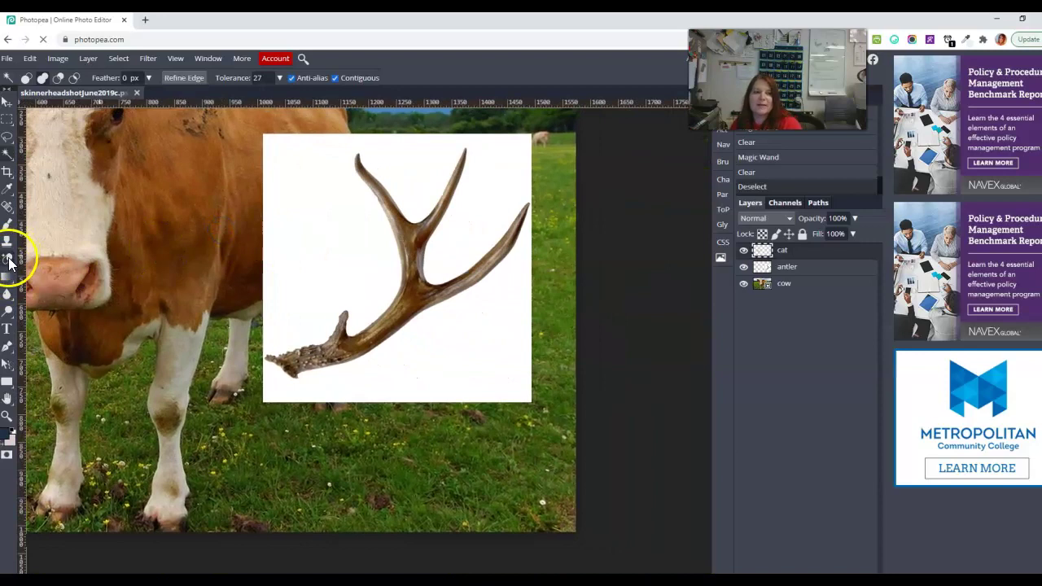
left_click(44, 281)
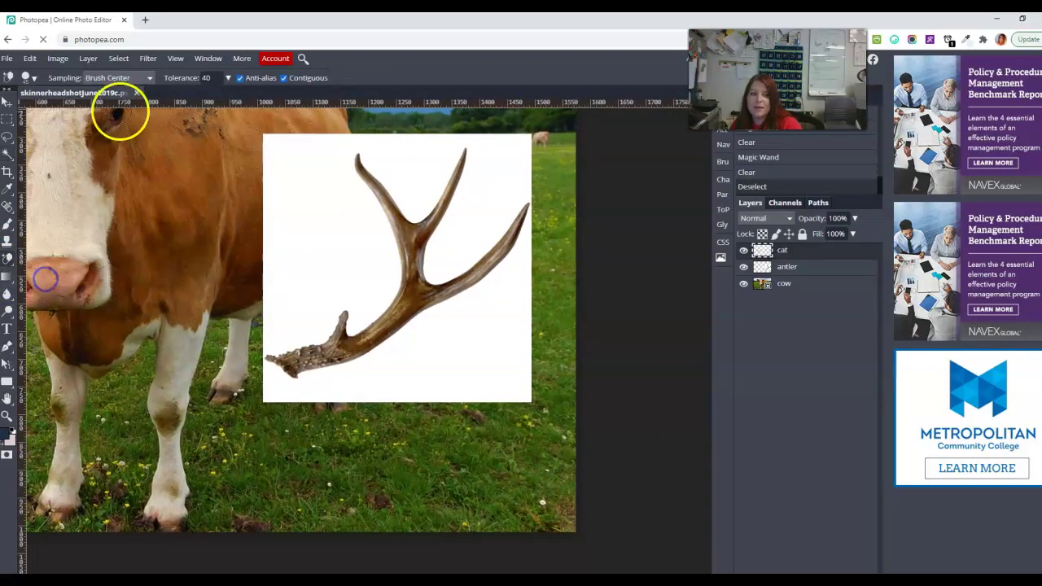
left_click(128, 77)
left_click(116, 133)
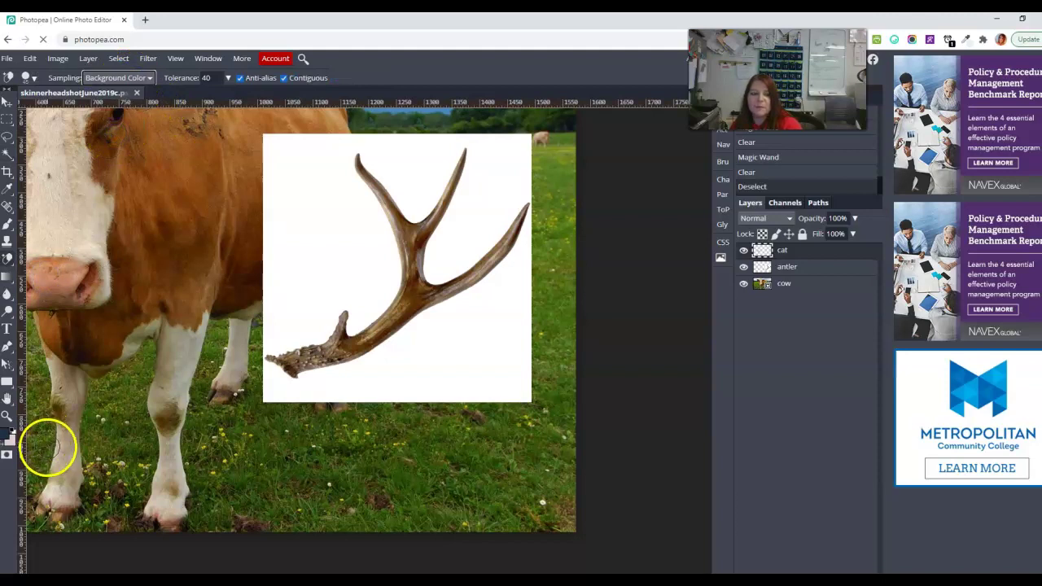
Step: Set the background color to white (ffffff) and make the antler layer active
left_click(11, 437)
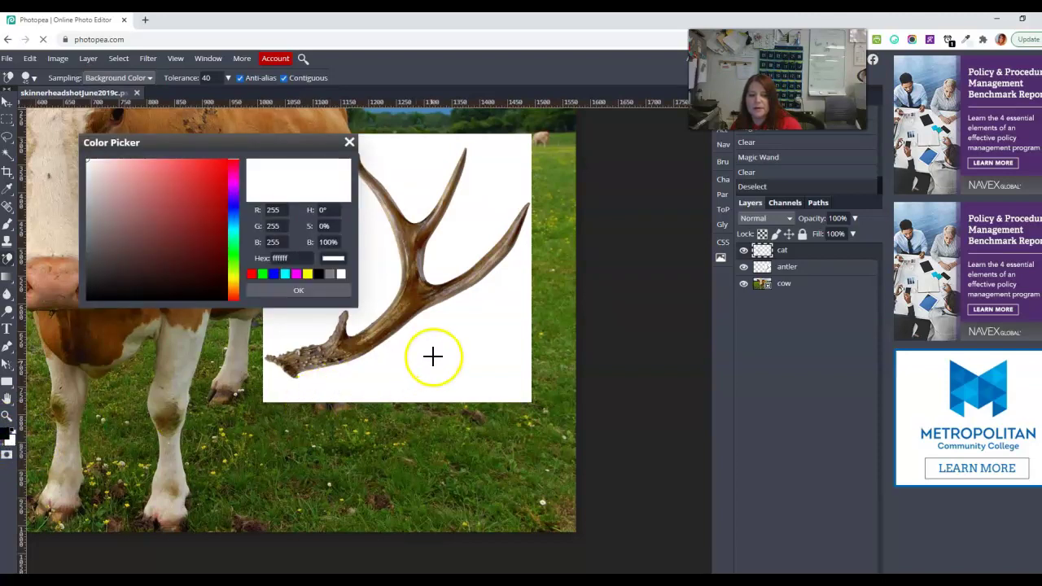
left_click(806, 274)
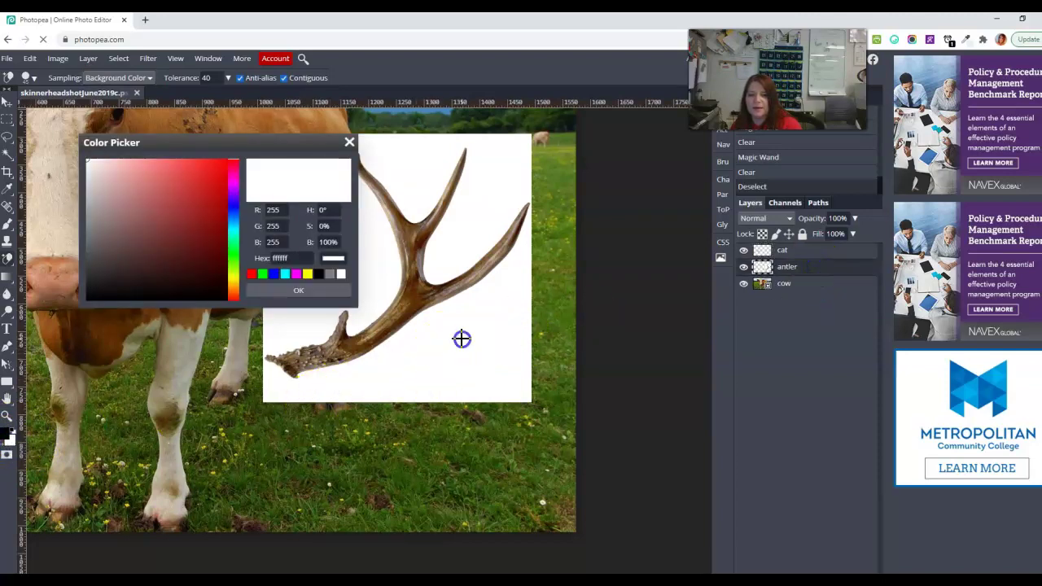
left_click(299, 290)
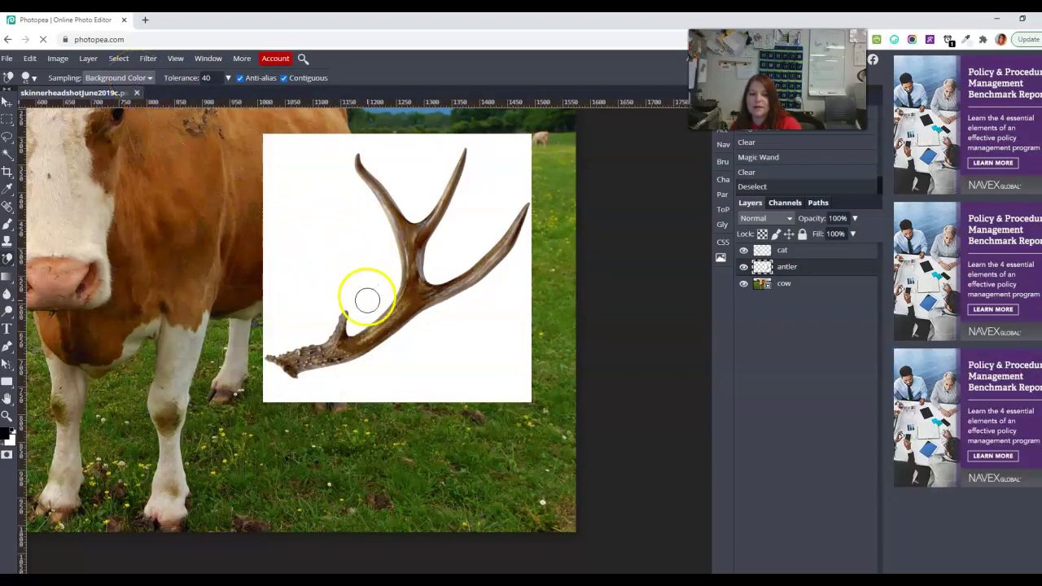
Step: Erase strips of the white background on both sides of the antler's main beam
left_click_drag(364, 301, 437, 391)
mouse_move(372, 274)
left_mouse_down()
mouse_move(431, 365)
mouse_move(389, 291)
mouse_move(406, 326)
mouse_move(340, 261)
mouse_move(391, 356)
left_mouse_up()
left_click_drag(364, 307, 366, 319)
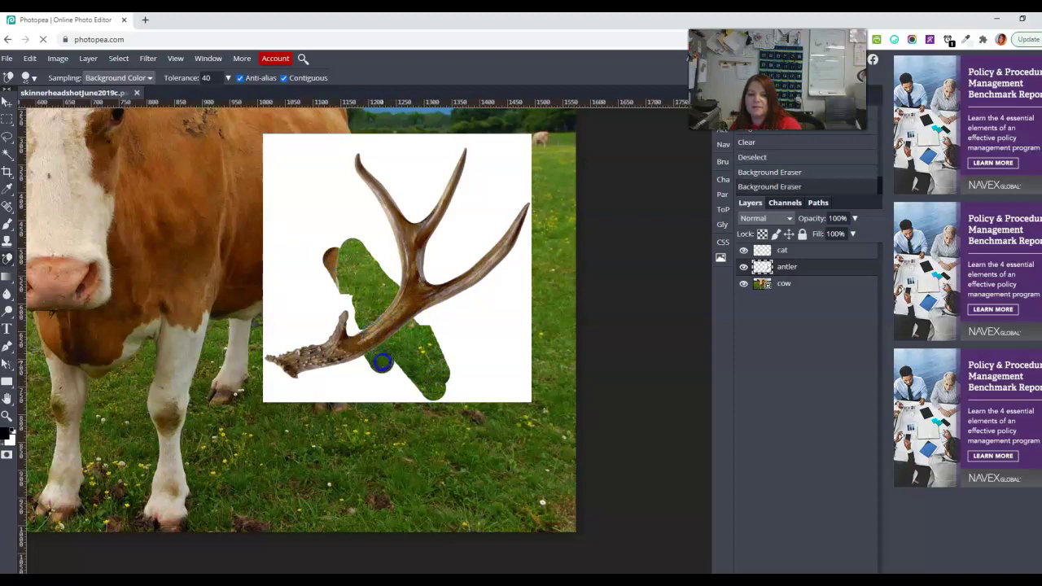
left_click(417, 397)
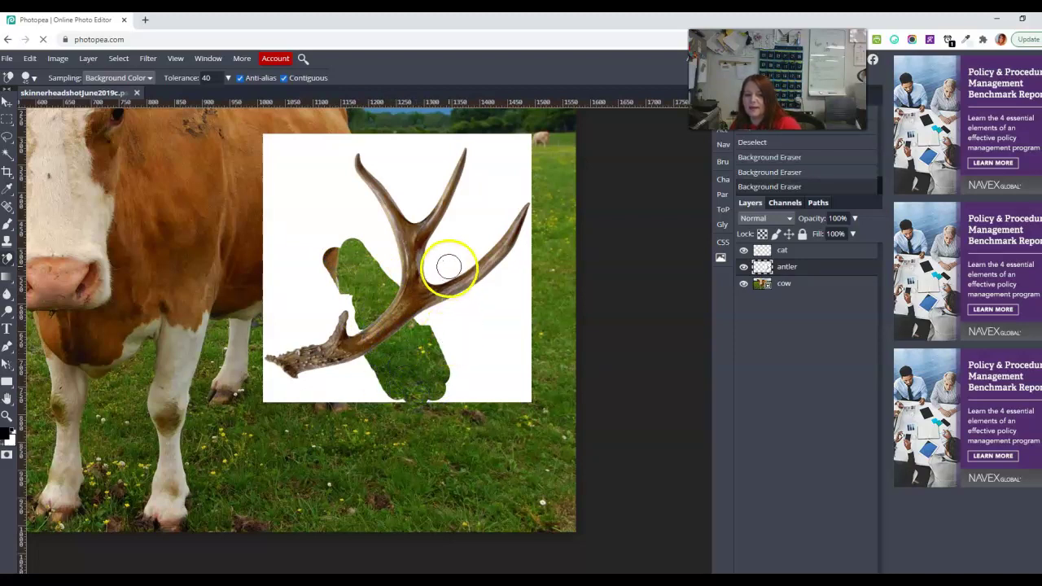
Step: Enlarge the eraser brush and remove all remaining white background around the antler
key("bracketright")
key("bracketright")
key("bracketright")
key("bracketright")
mouse_move(434, 261)
left_mouse_down()
mouse_move(514, 174)
mouse_move(390, 175)
mouse_move(308, 159)
mouse_move(298, 205)
mouse_move(373, 218)
mouse_move(416, 256)
mouse_move(439, 307)
mouse_move(468, 296)
mouse_move(474, 383)
mouse_move(499, 214)
mouse_move(501, 411)
mouse_move(410, 395)
mouse_move(312, 399)
mouse_move(304, 302)
mouse_move(252, 276)
left_mouse_up()
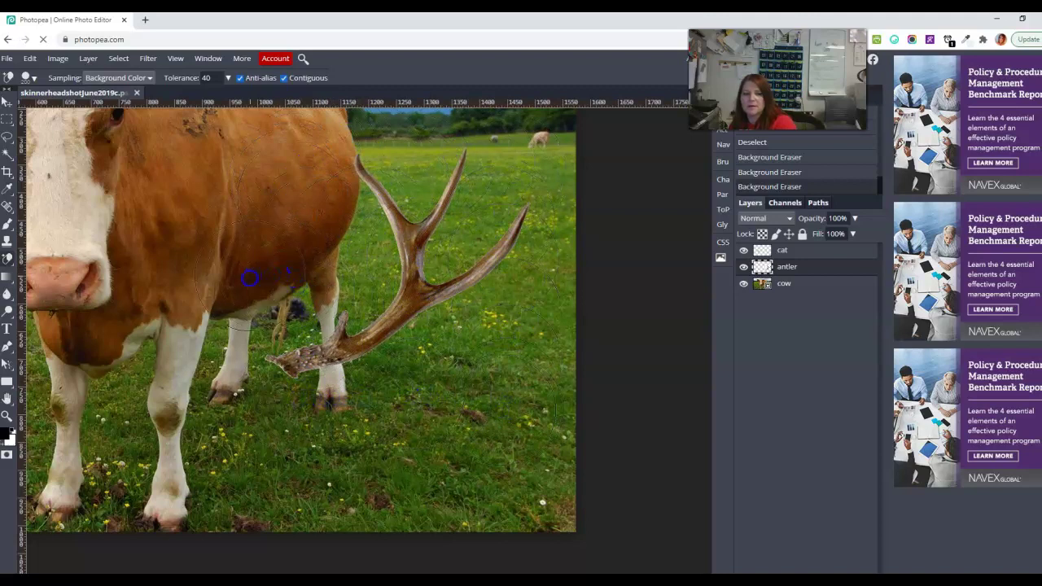
left_click(370, 202)
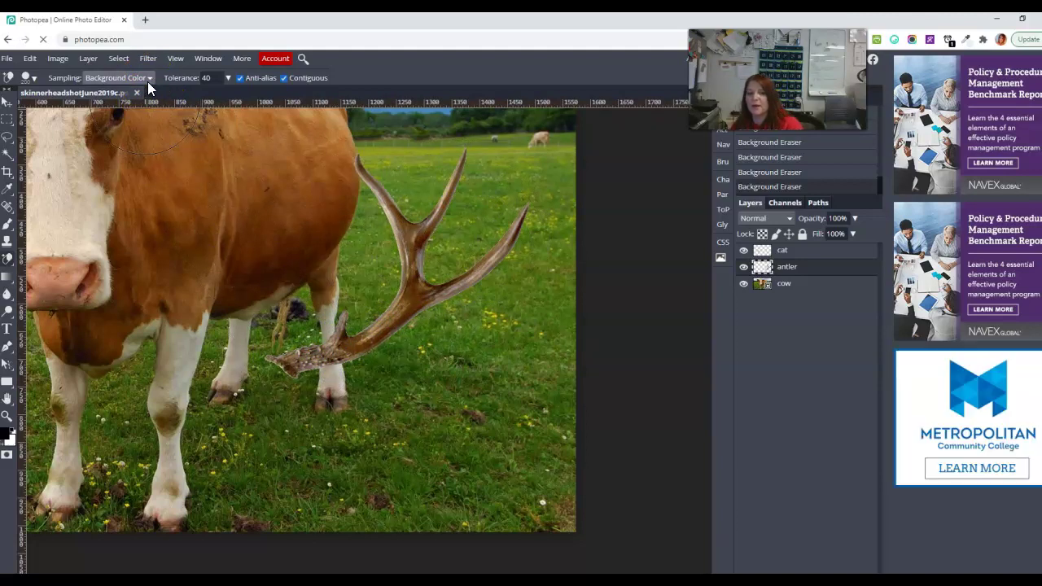
key("ctrl+0")
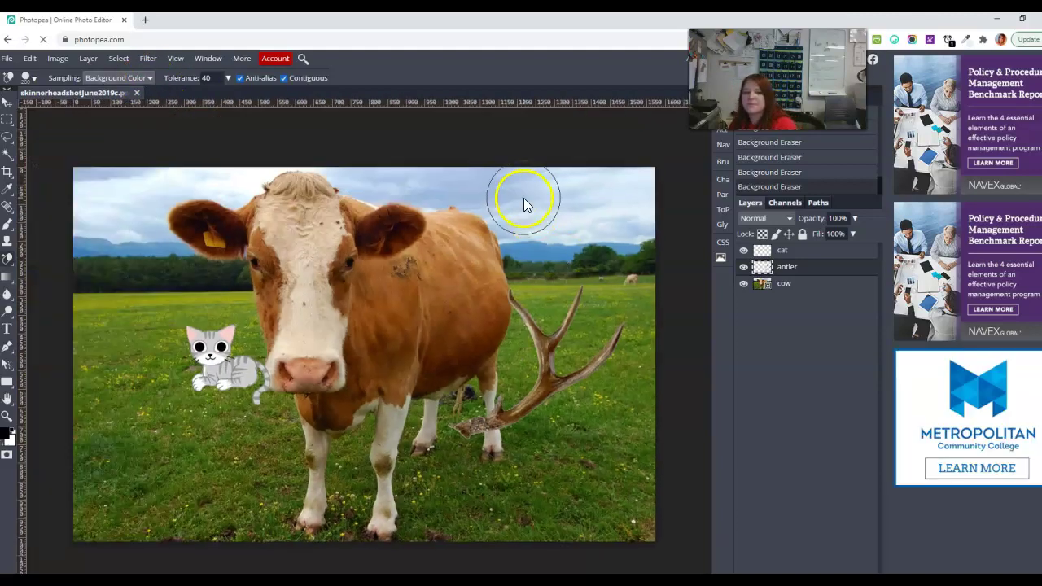